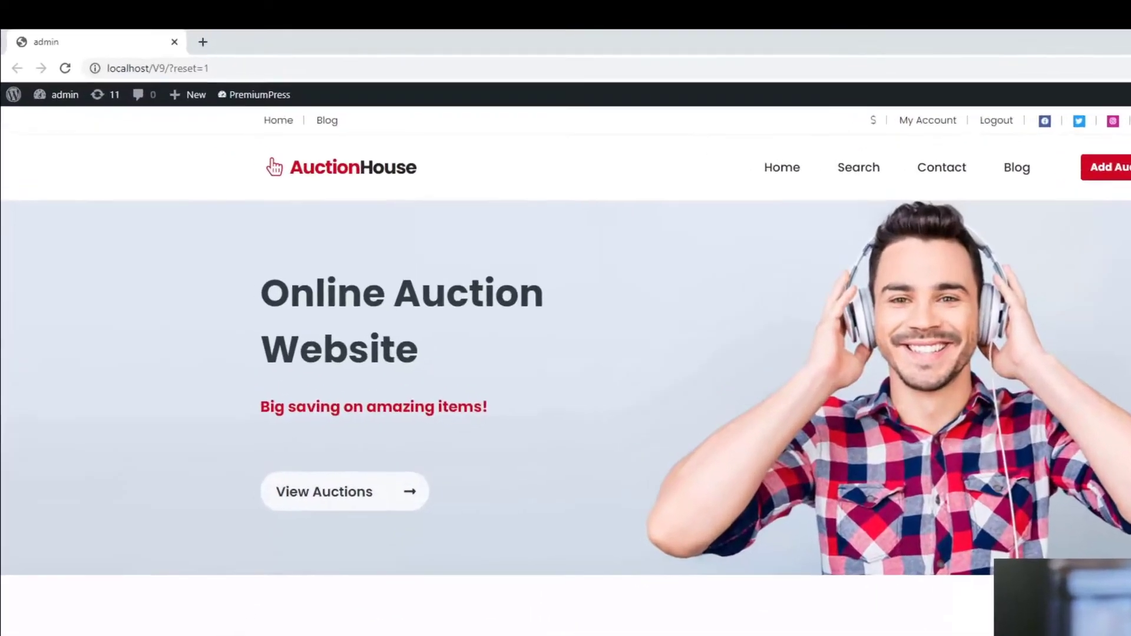
Step: Open the PremiumPress Email overview from the admin sidebar
{"action": "mouse_move", "coordinate": [51, 74]}
{"action": "left_click", "coordinate": [45, 95]}
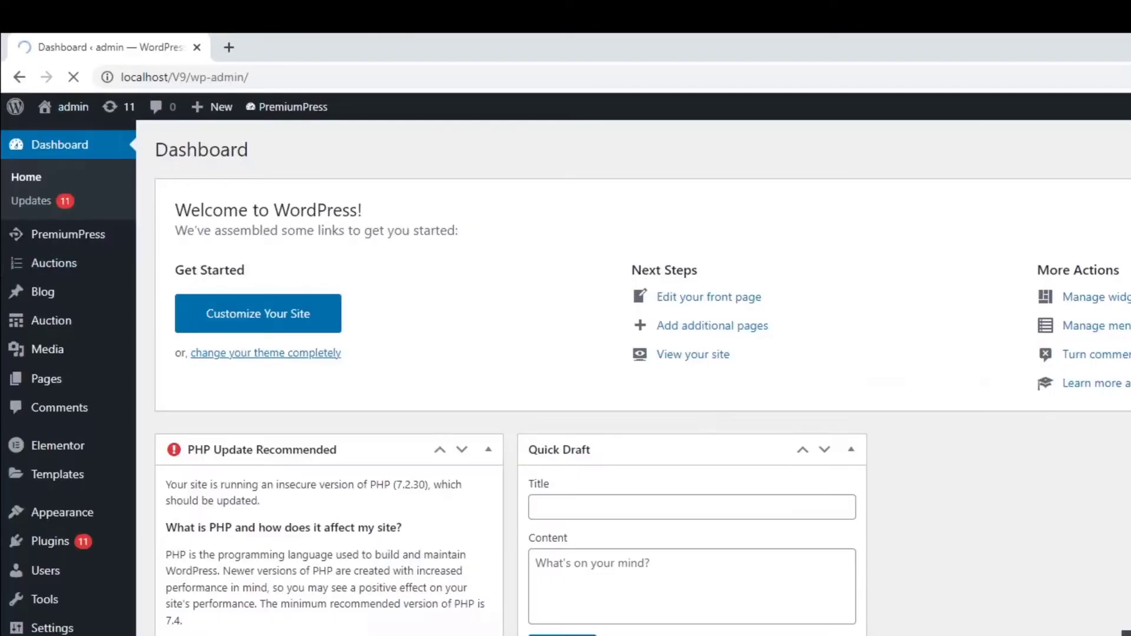
{"action": "left_click", "coordinate": [65, 230]}
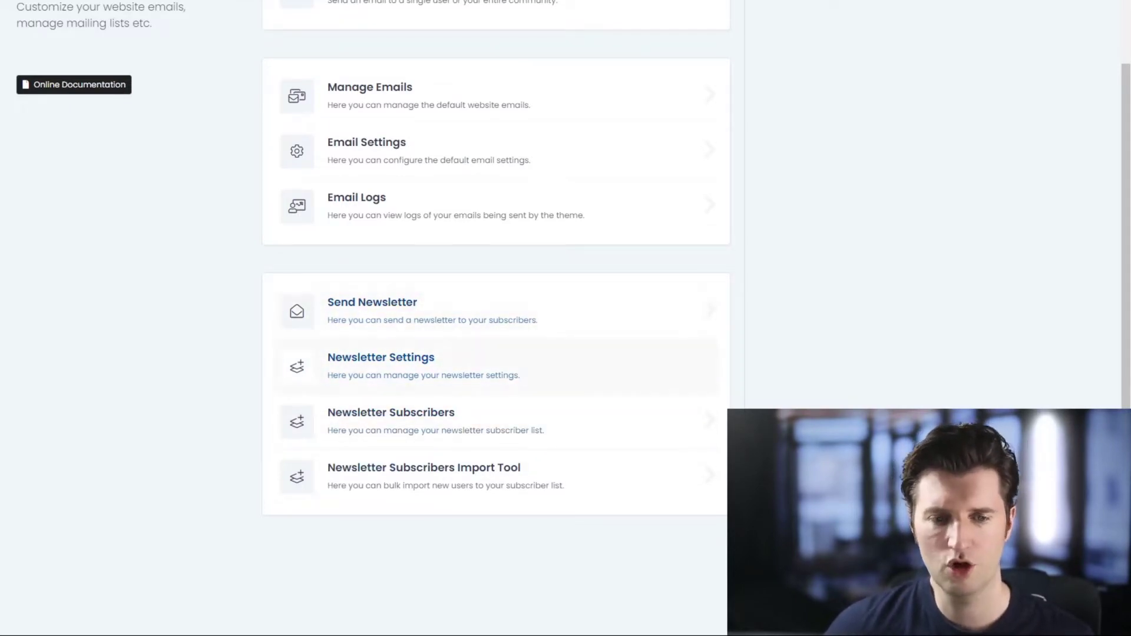
Step: Open Newsletter Settings and view the confirmation email body as raw text, selecting the (link) shortcode
{"action": "left_click", "coordinate": [381, 365]}
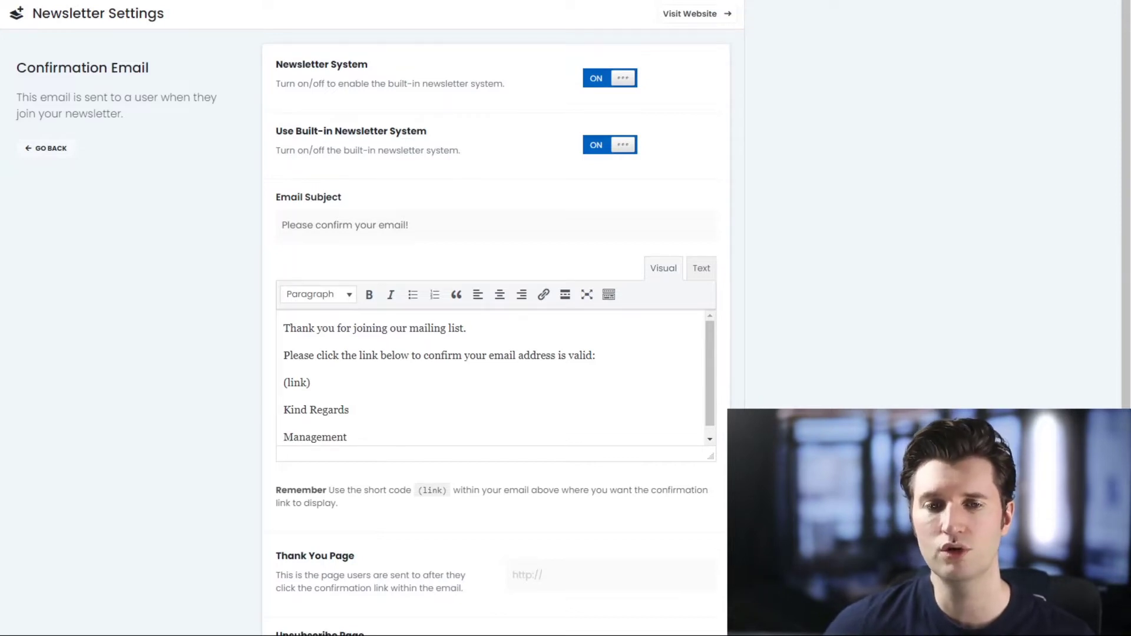
{"action": "scroll", "coordinate": [495, 318], "scroll_direction": "down", "scroll_amount": 2}
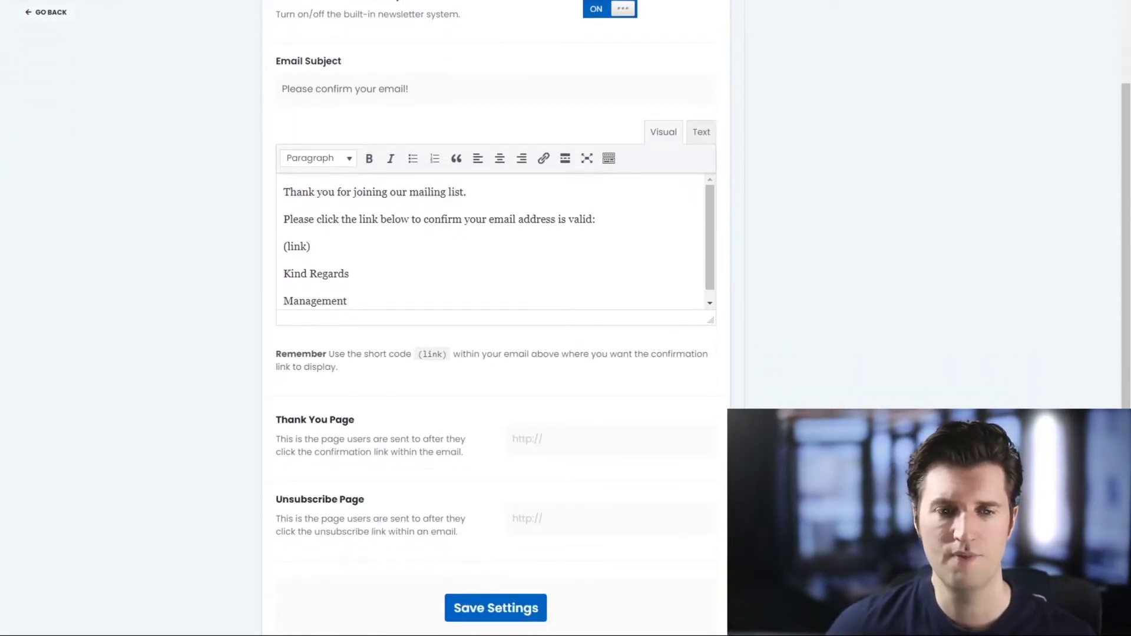
{"action": "scroll", "coordinate": [495, 318], "scroll_direction": "up", "scroll_amount": 1}
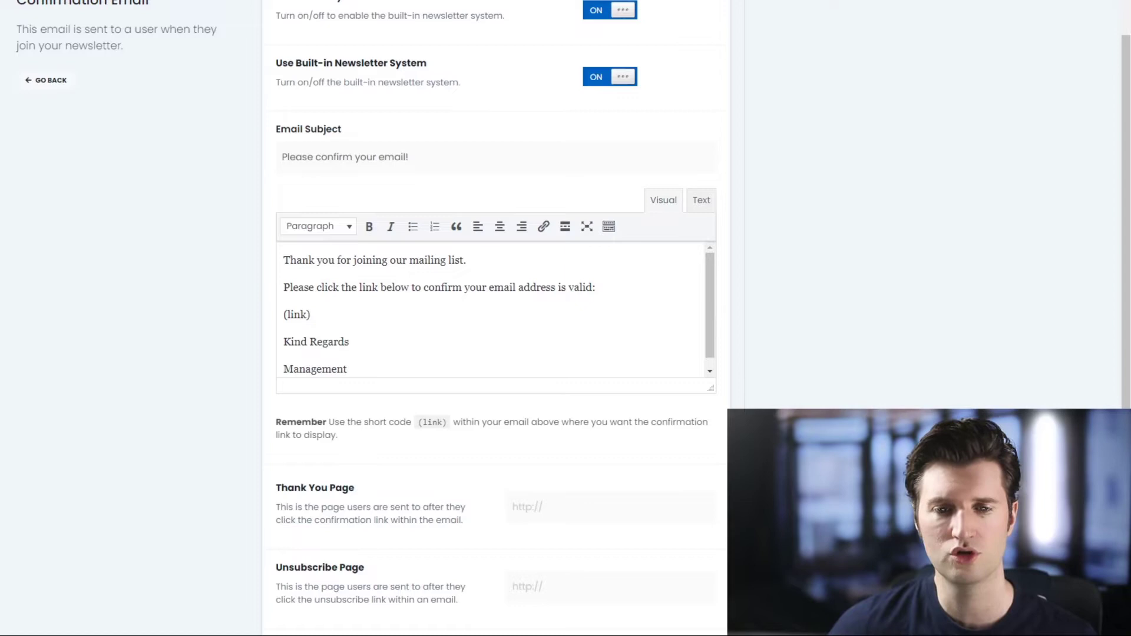
{"action": "left_click", "coordinate": [701, 200]}
{"action": "left_click_drag", "start_coordinate": [313, 305], "coordinate": [283, 305]}
Step: Deselect (link) and review the settings: both newsletter systems on, Thank You and Unsubscribe URLs empty
{"action": "left_click", "coordinate": [284, 290]}
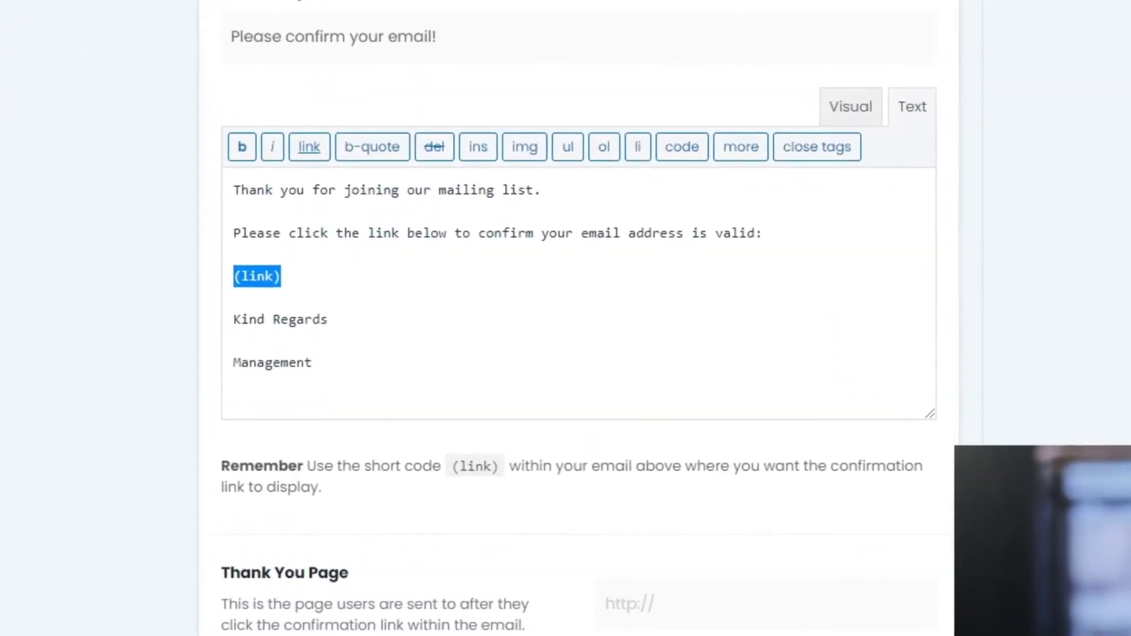
{"action": "left_click", "coordinate": [234, 277]}
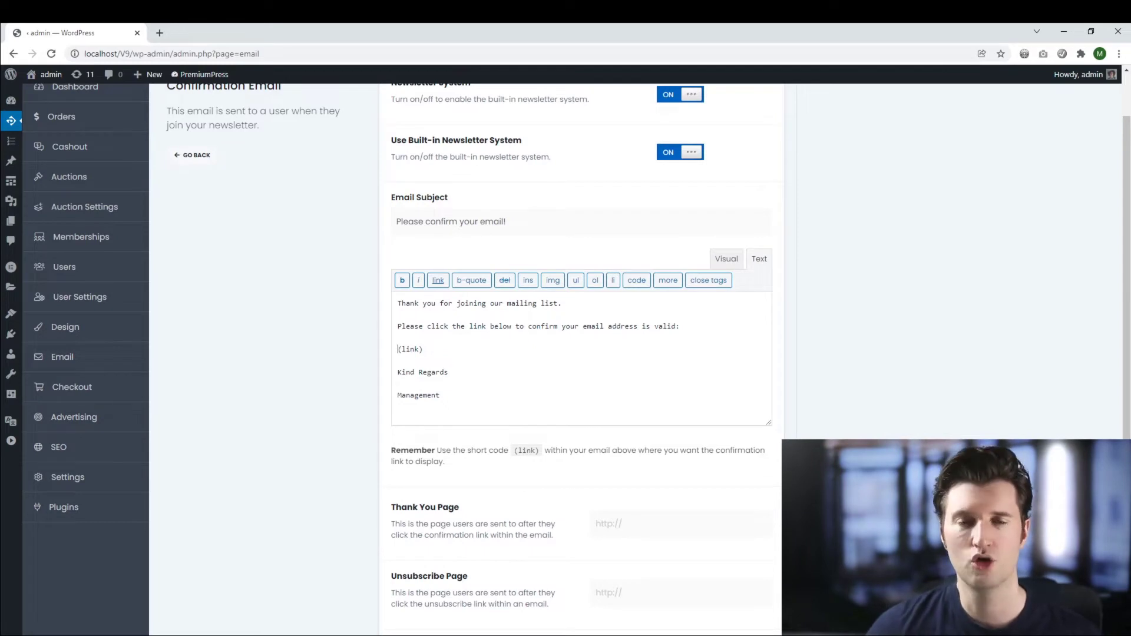
{"action": "scroll", "coordinate": [581, 354], "scroll_direction": "down", "scroll_amount": 3}
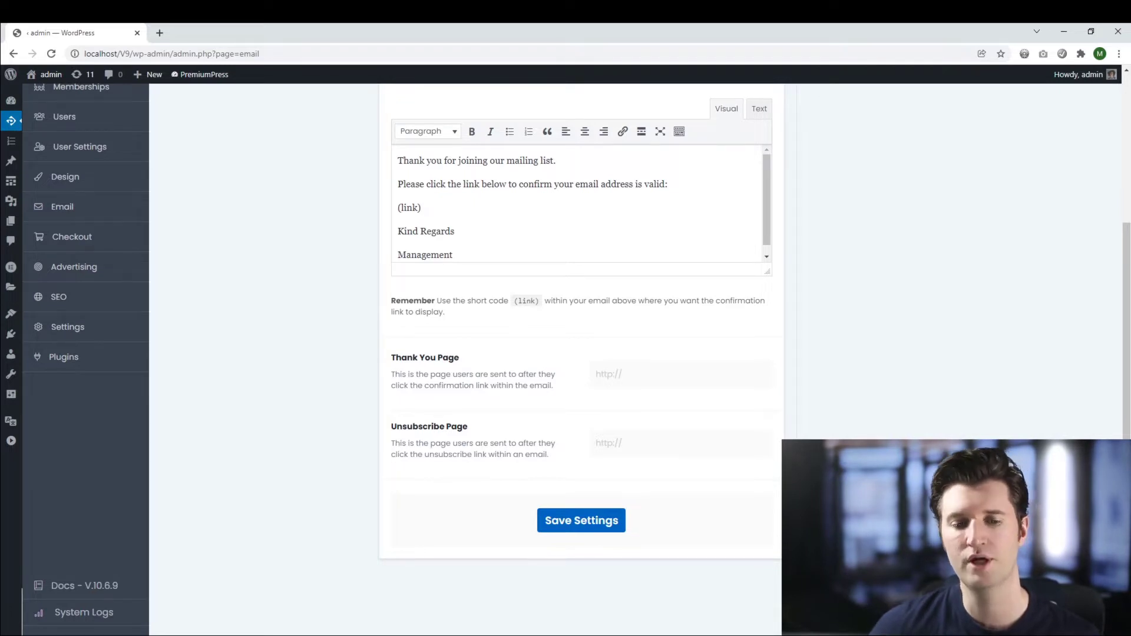
{"action": "scroll", "coordinate": [580, 354], "scroll_direction": "up", "scroll_amount": 1}
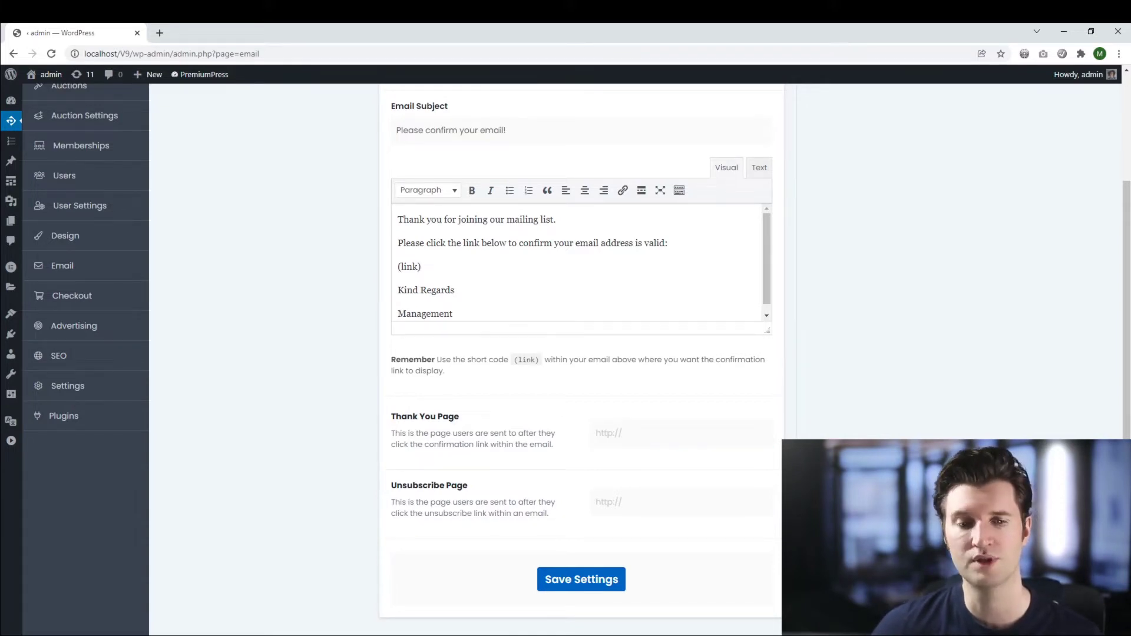
{"action": "scroll", "coordinate": [581, 354], "scroll_direction": "down", "scroll_amount": 1}
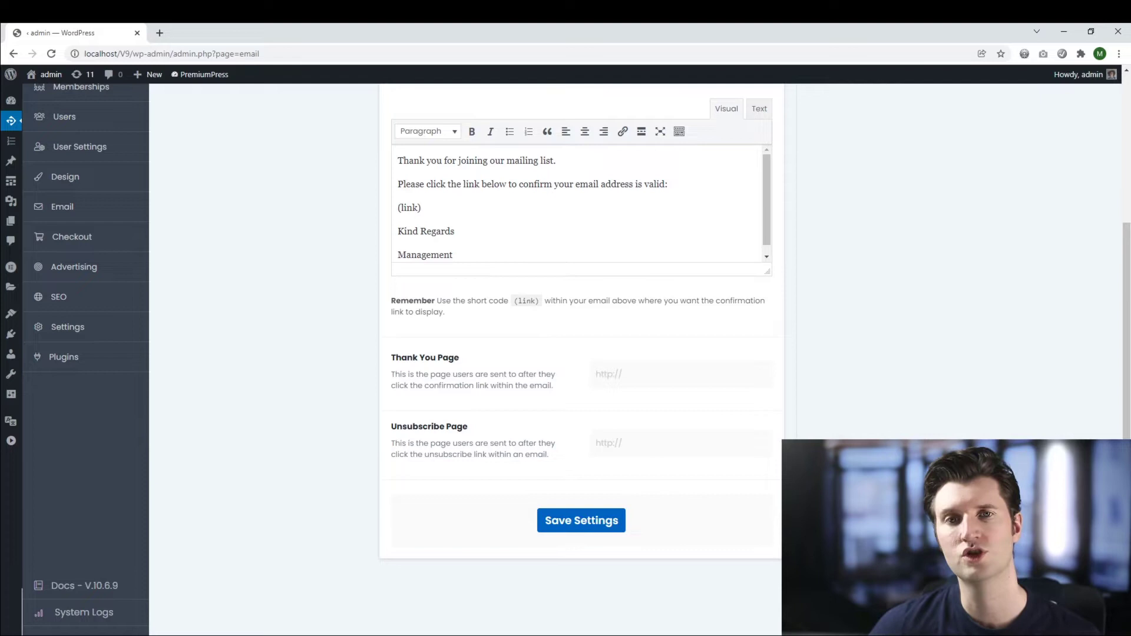
{"action": "scroll", "coordinate": [581, 354], "scroll_direction": "up", "scroll_amount": 4}
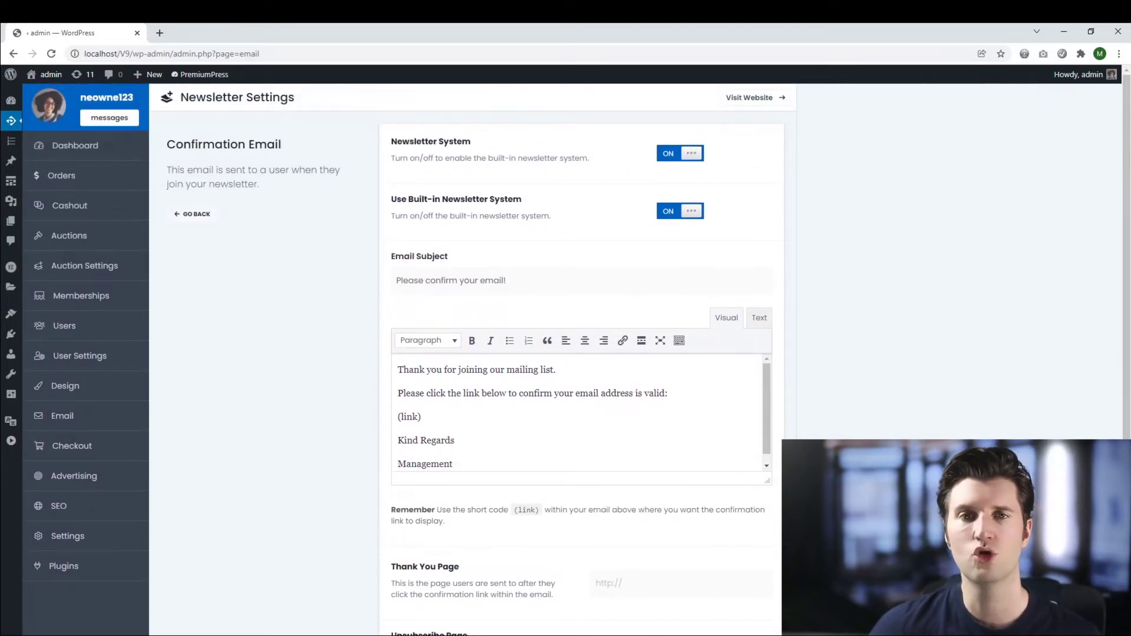
Step: Subscribe a test e-mail address through the public site's footer 'Join our newsletter' form
{"action": "left_click", "coordinate": [754, 97]}
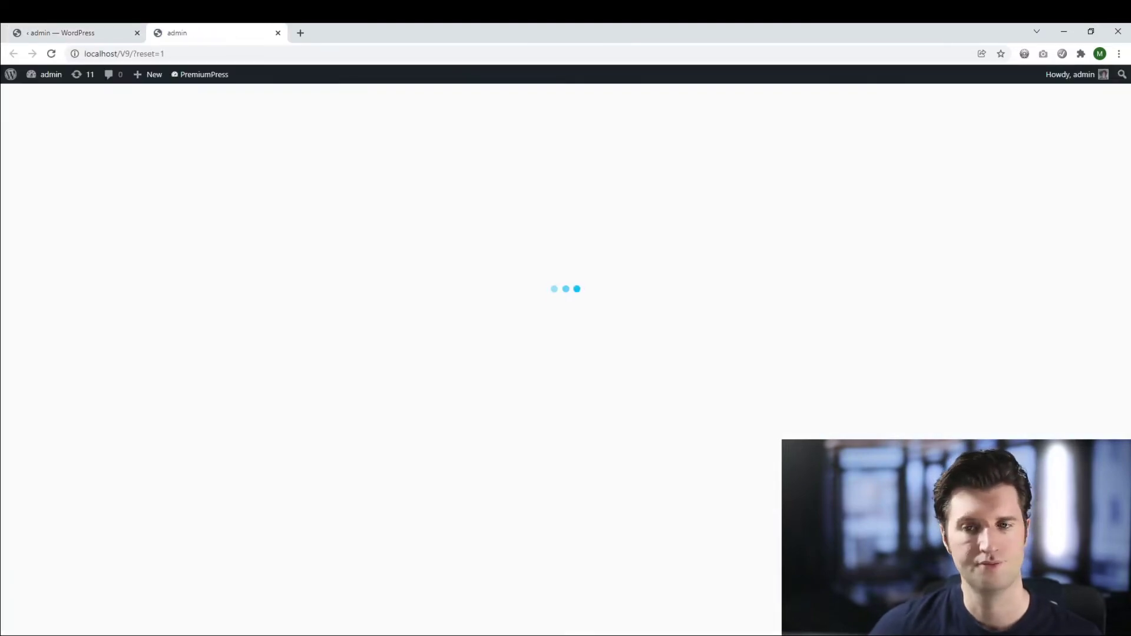
{"action": "scroll", "coordinate": [215, 131], "scroll_direction": "down", "scroll_amount": 20}
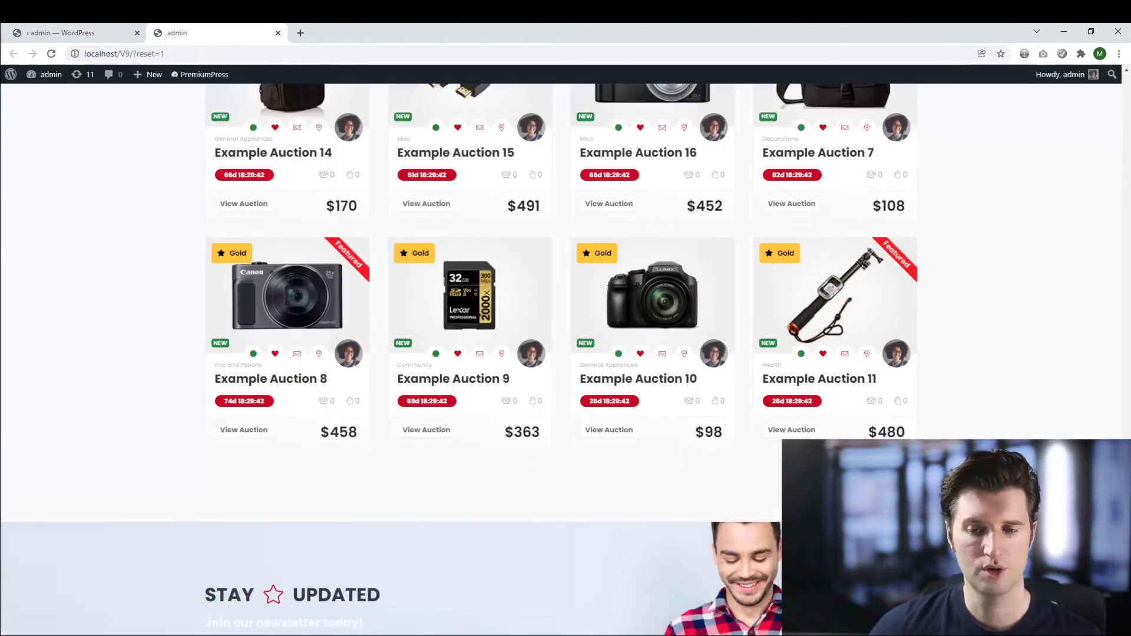
{"action": "scroll", "coordinate": [566, 353], "scroll_direction": "down", "scroll_amount": 1}
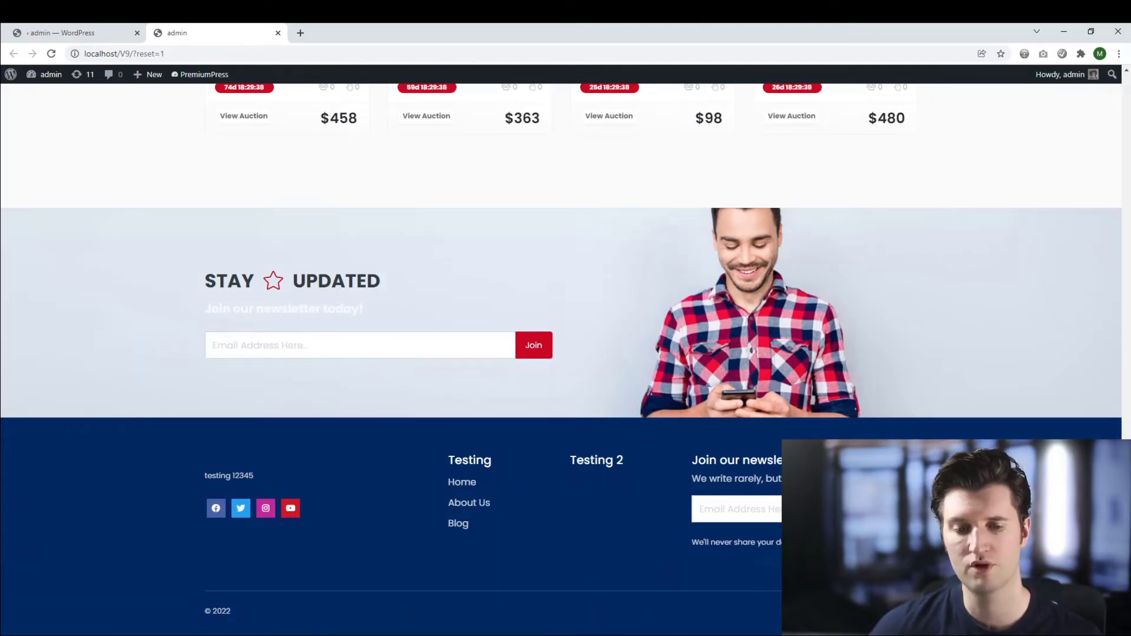
{"action": "type", "text": "me@me.com"}
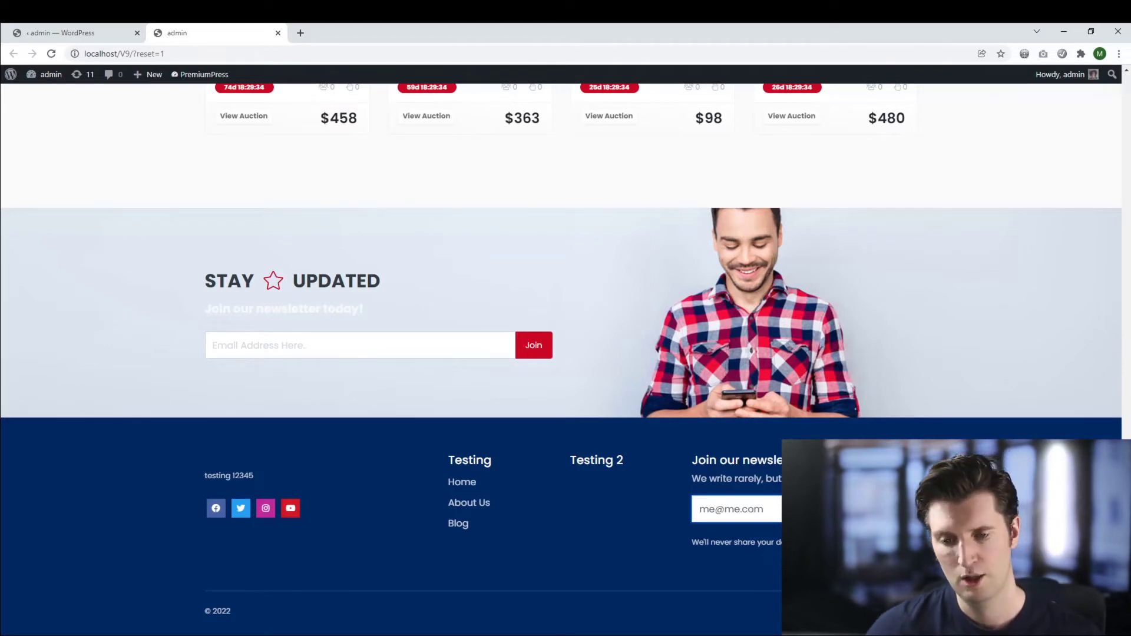
{"action": "key", "text": "Tab"}
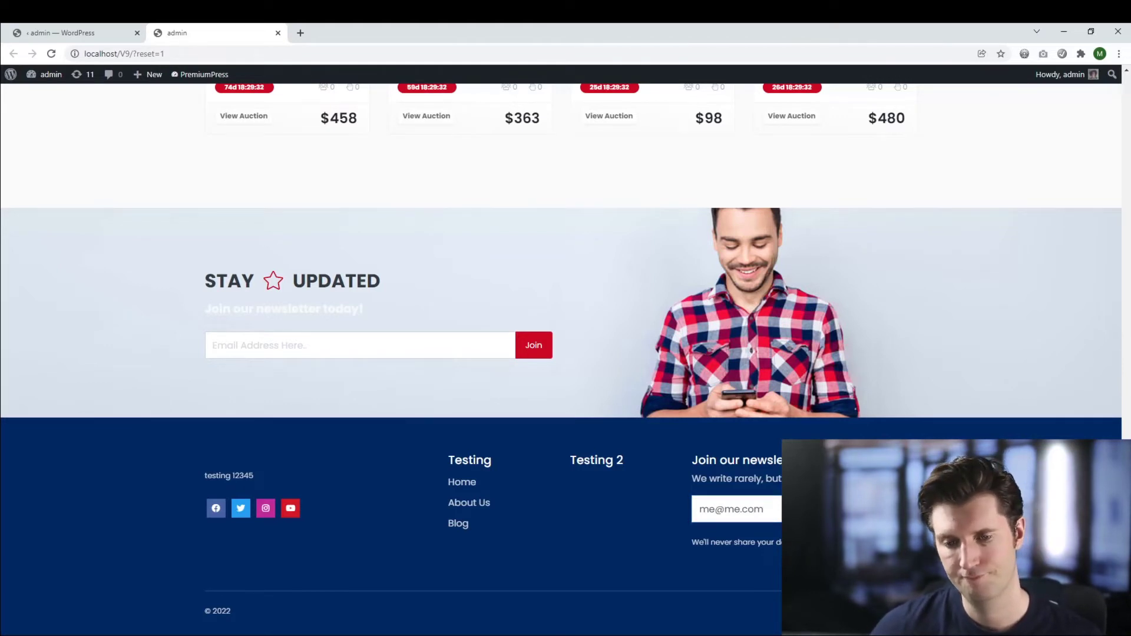
{"action": "key", "text": "Return"}
{"action": "scroll", "coordinate": [561, 353], "scroll_direction": "down", "scroll_amount": 1}
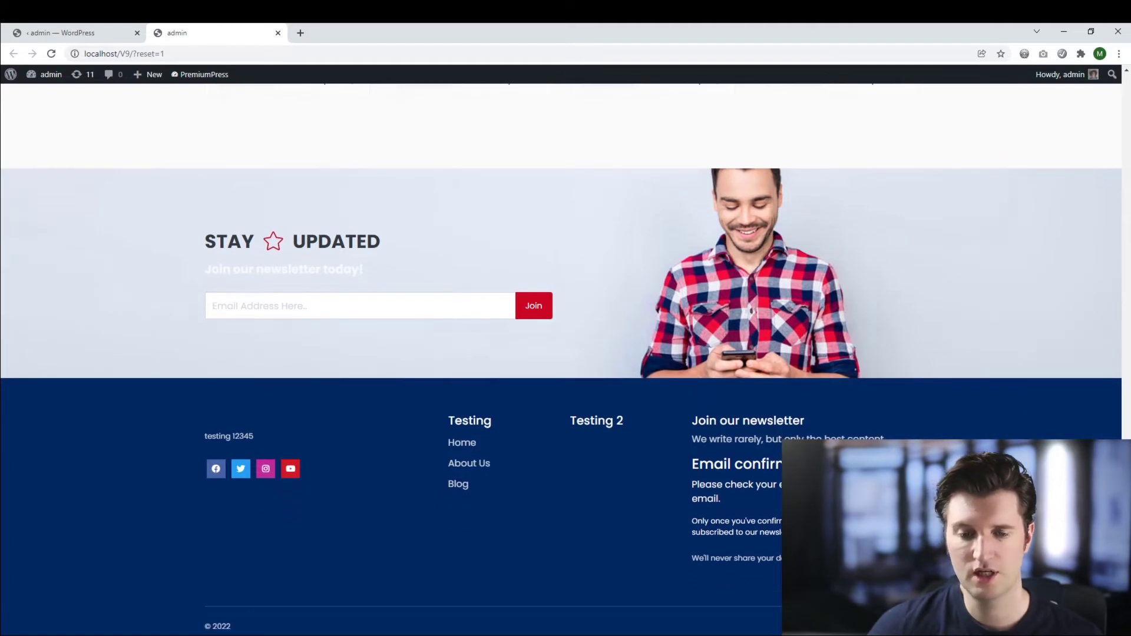
Step: Back in the admin tab, reload the Email overview and open the Newsletter Subscribers list
{"action": "key", "text": "ctrl+shift+Tab"}
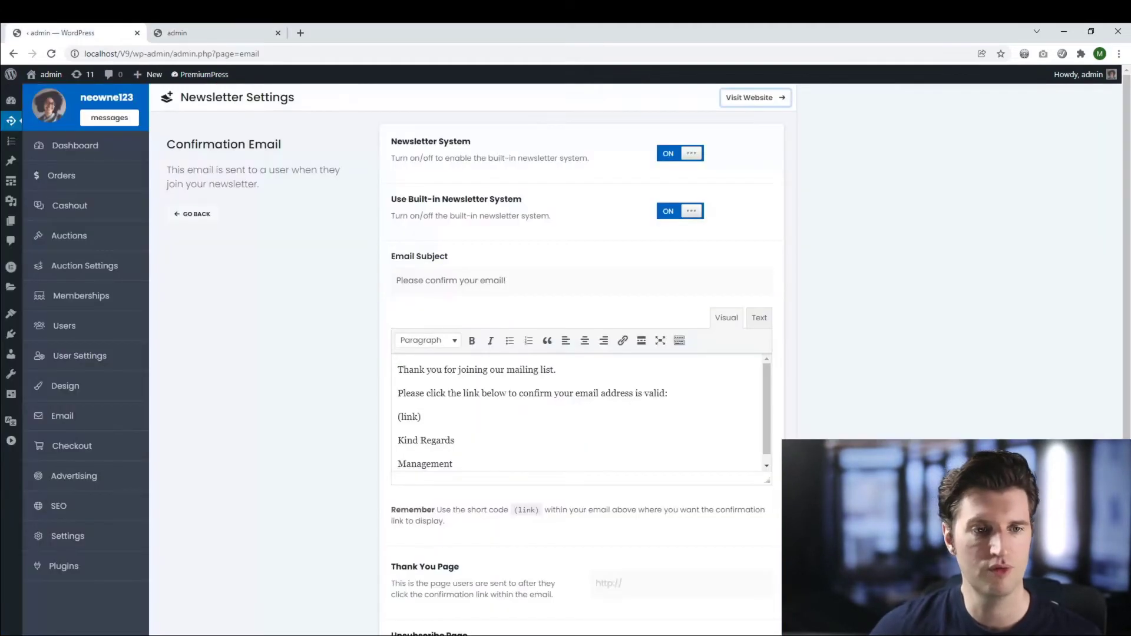
{"action": "scroll", "coordinate": [580, 359], "scroll_direction": "down", "scroll_amount": 1}
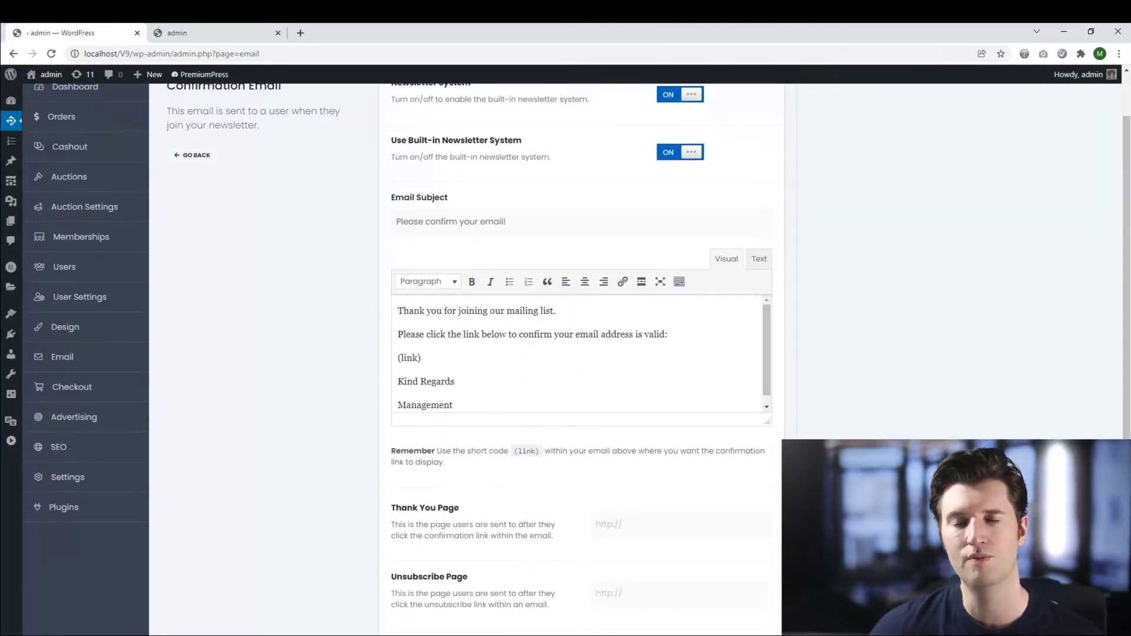
{"action": "scroll", "coordinate": [580, 353], "scroll_direction": "up", "scroll_amount": 2}
{"action": "scroll", "coordinate": [580, 354], "scroll_direction": "down", "scroll_amount": 1}
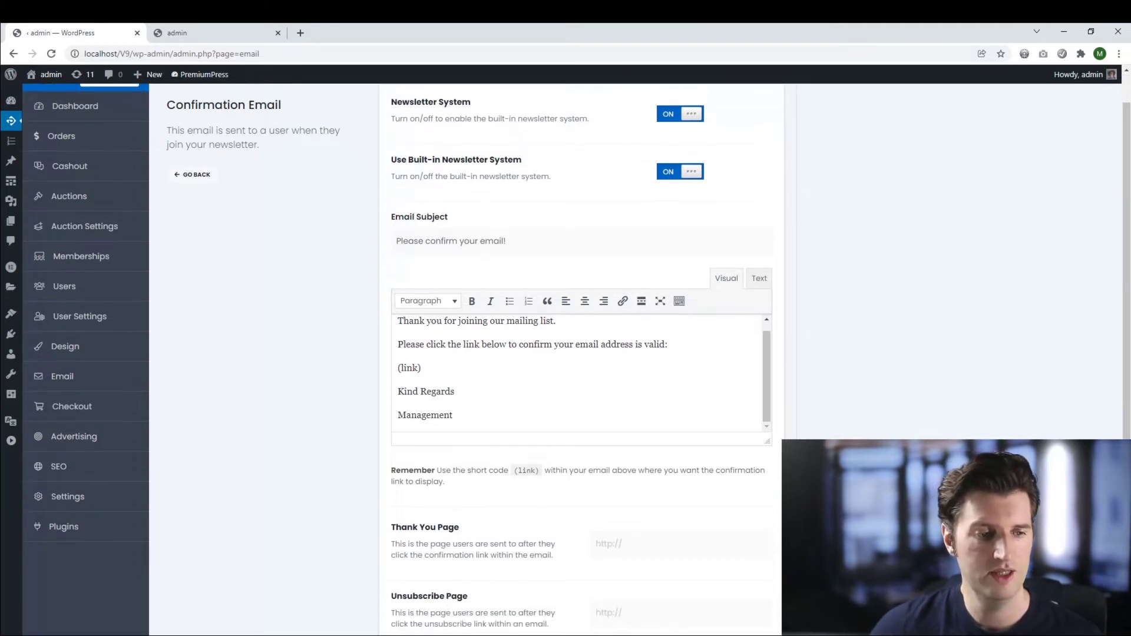
{"action": "key", "text": "F5"}
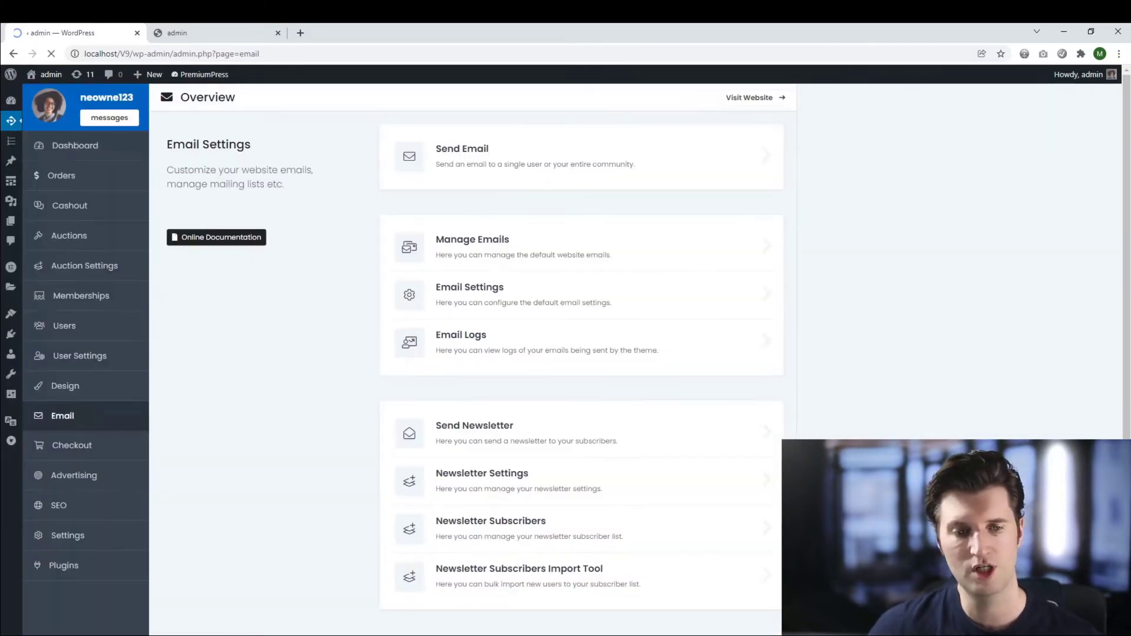
{"action": "scroll", "coordinate": [580, 353], "scroll_direction": "up", "scroll_amount": 1}
{"action": "scroll", "coordinate": [580, 353], "scroll_direction": "down", "scroll_amount": 2}
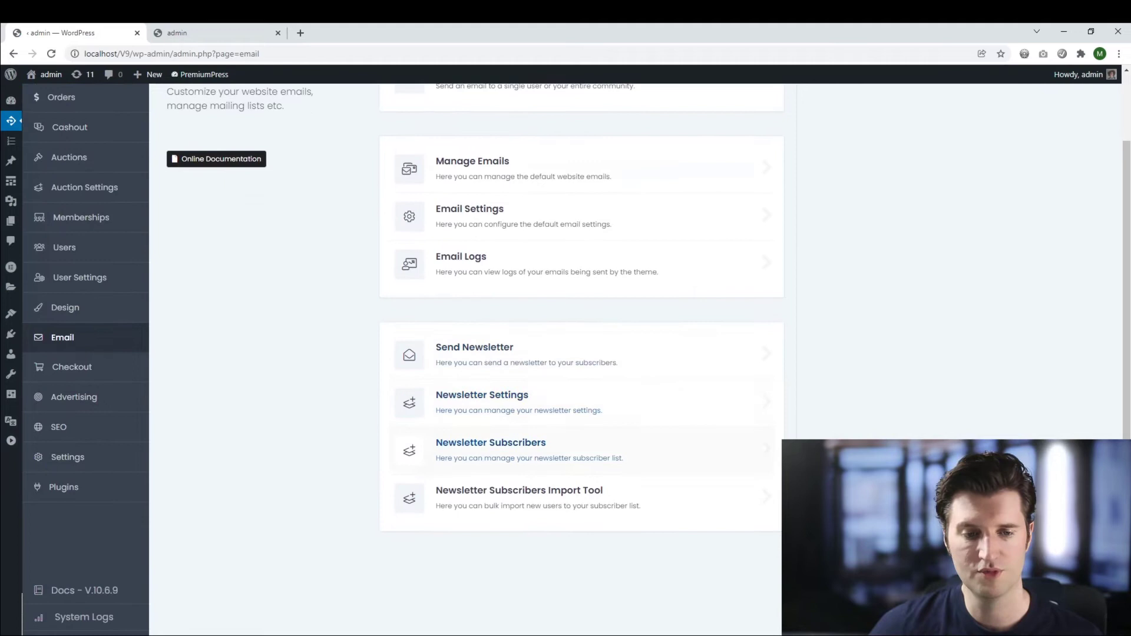
{"action": "left_click", "coordinate": [491, 442]}
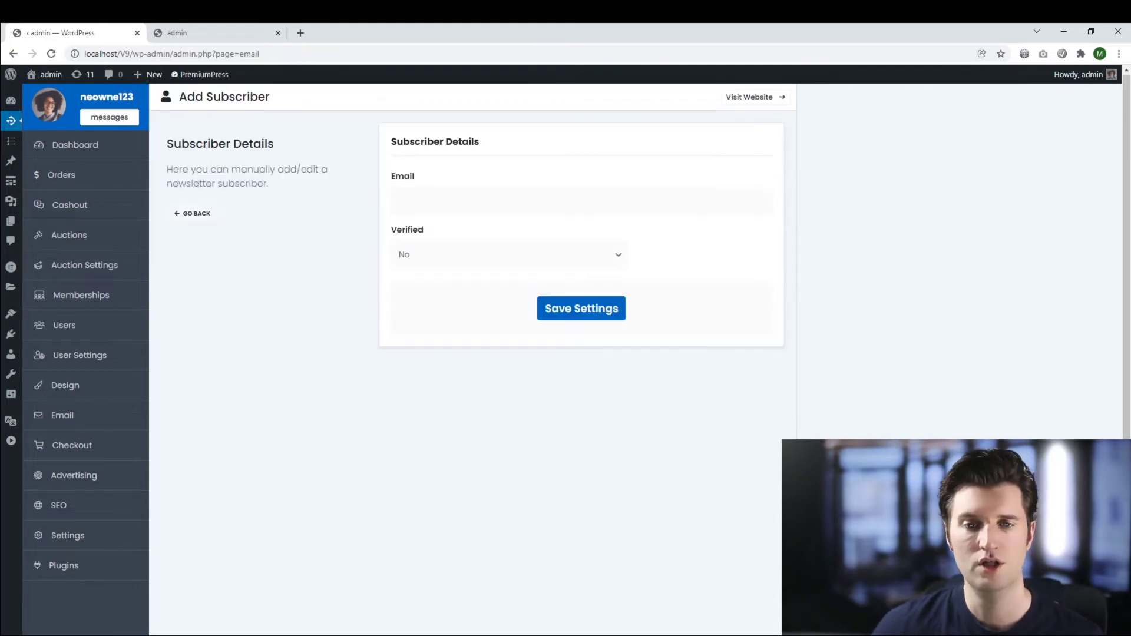
Step: Return to the Email overview and open the Newsletter Subscribers Import Tool
{"action": "left_click", "coordinate": [192, 213]}
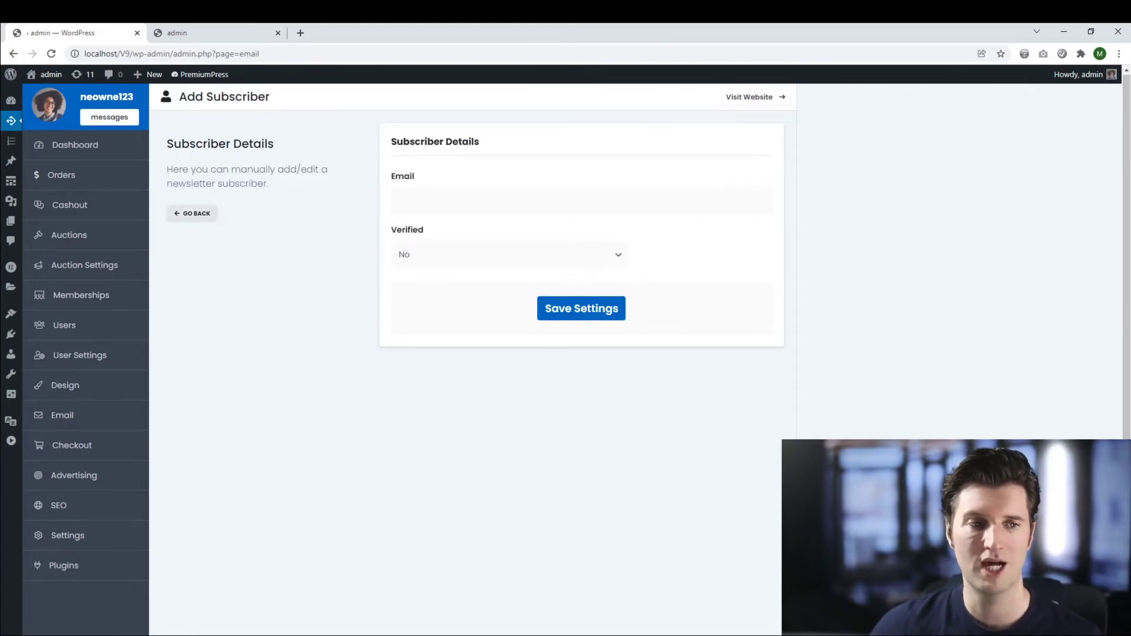
{"action": "scroll", "coordinate": [530, 489], "scroll_direction": "down", "scroll_amount": 3}
{"action": "left_click", "coordinate": [518, 490]}
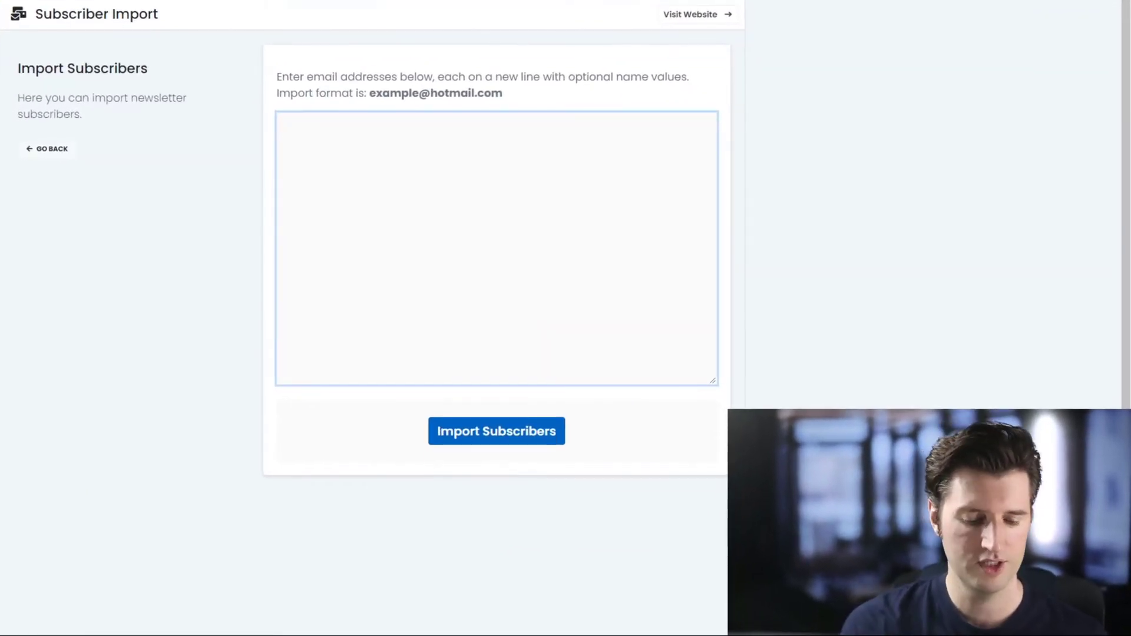
Step: Copy the sample address from the format hint onto multiple lines of the import list
{"action": "left_click_drag", "start_coordinate": [503, 93], "coordinate": [369, 93]}
{"action": "key", "text": "ctrl+c"}
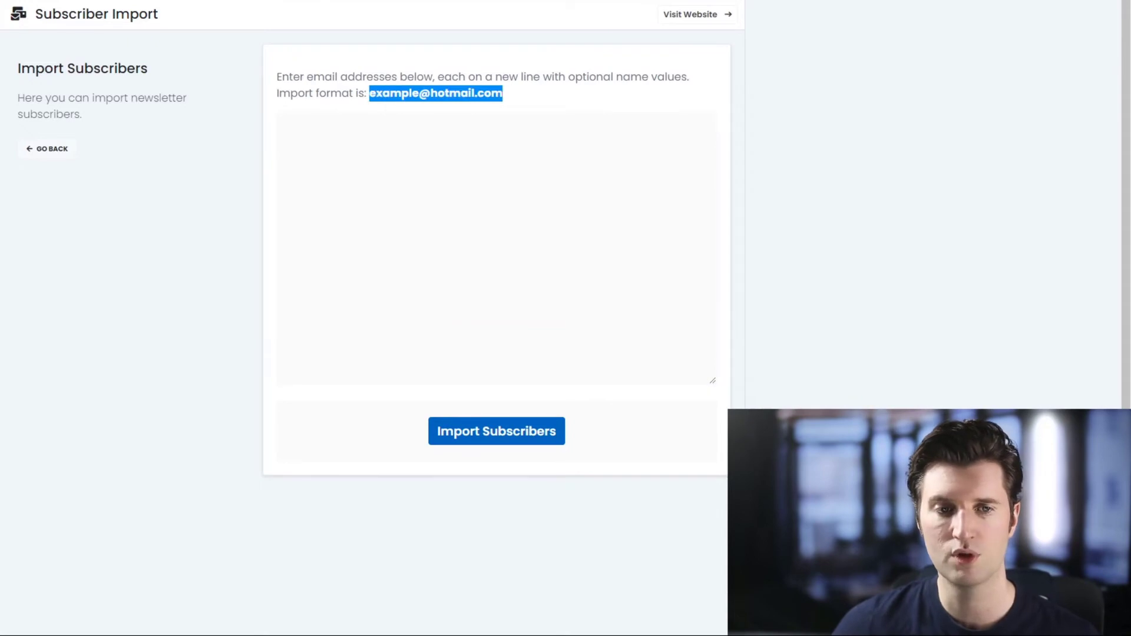
{"action": "left_click", "coordinate": [286, 124]}
{"action": "key", "text": "ctrl+v"}
{"action": "key", "text": "Return"}
{"action": "key", "text": "ctrl+v"}
{"action": "key", "text": "Return"}
{"action": "key", "text": "ctrl+v"}
{"action": "key", "text": "Return"}
{"action": "key", "text": "ctrl+v"}
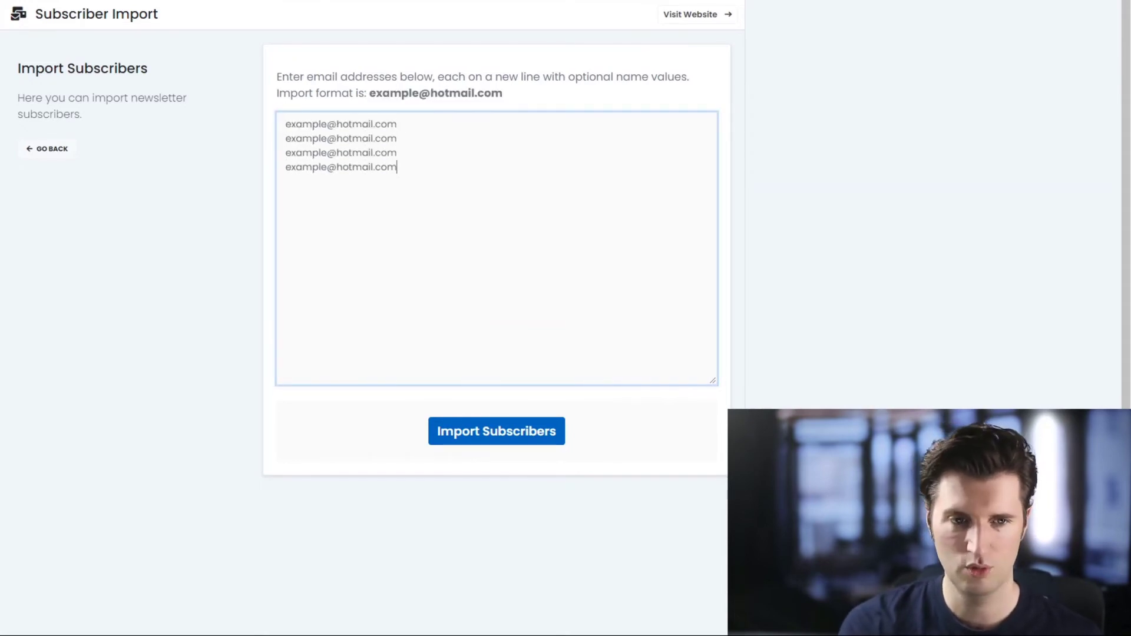
Step: Number the addresses on lines 2, 3 and 4, then import the four subscribers
{"action": "left_click", "coordinate": [327, 138]}
{"action": "type", "text": "2"}
{"action": "left_click", "coordinate": [328, 152]}
{"action": "type", "text": "3"}
{"action": "left_click", "coordinate": [328, 167]}
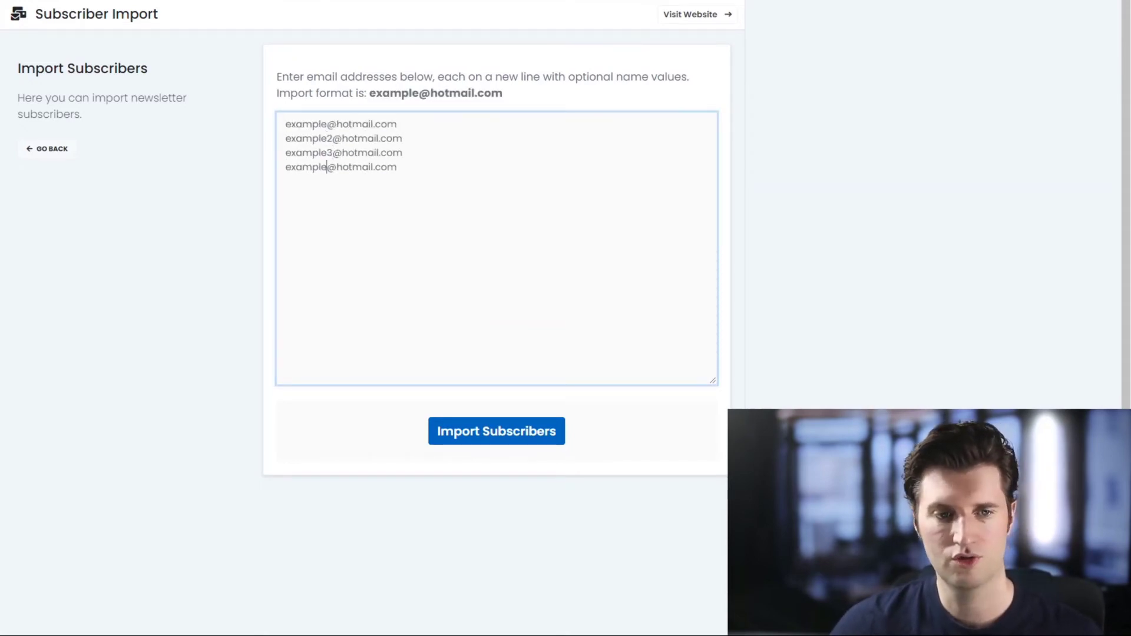
{"action": "type", "text": "4"}
{"action": "key", "text": "Tab"}
{"action": "key", "text": "Return"}
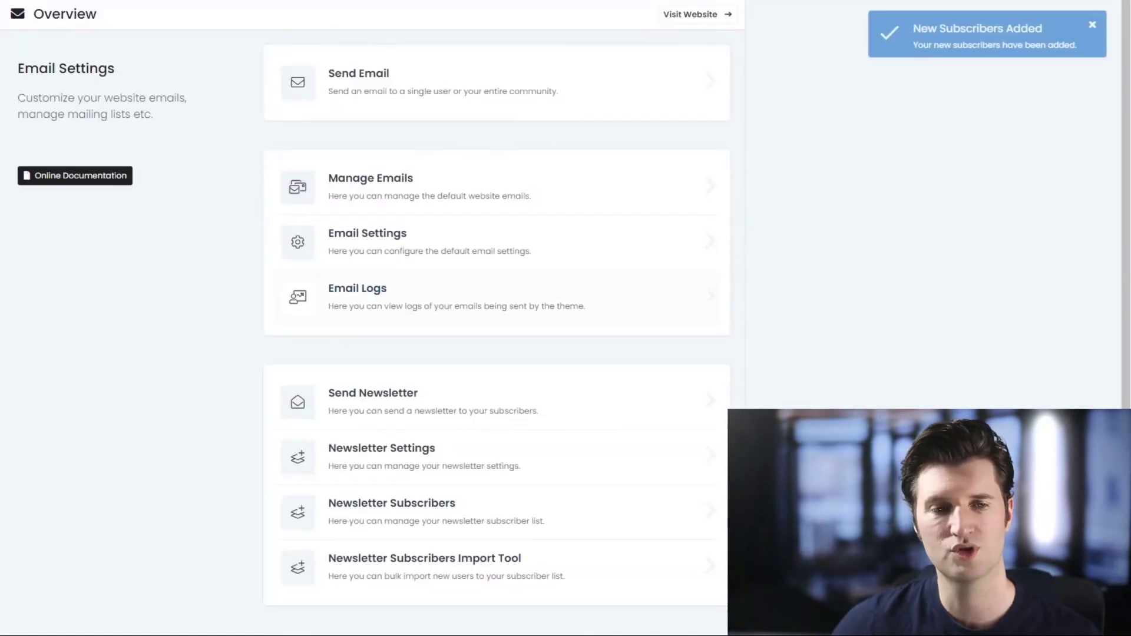
{"action": "left_click", "coordinate": [392, 508]}
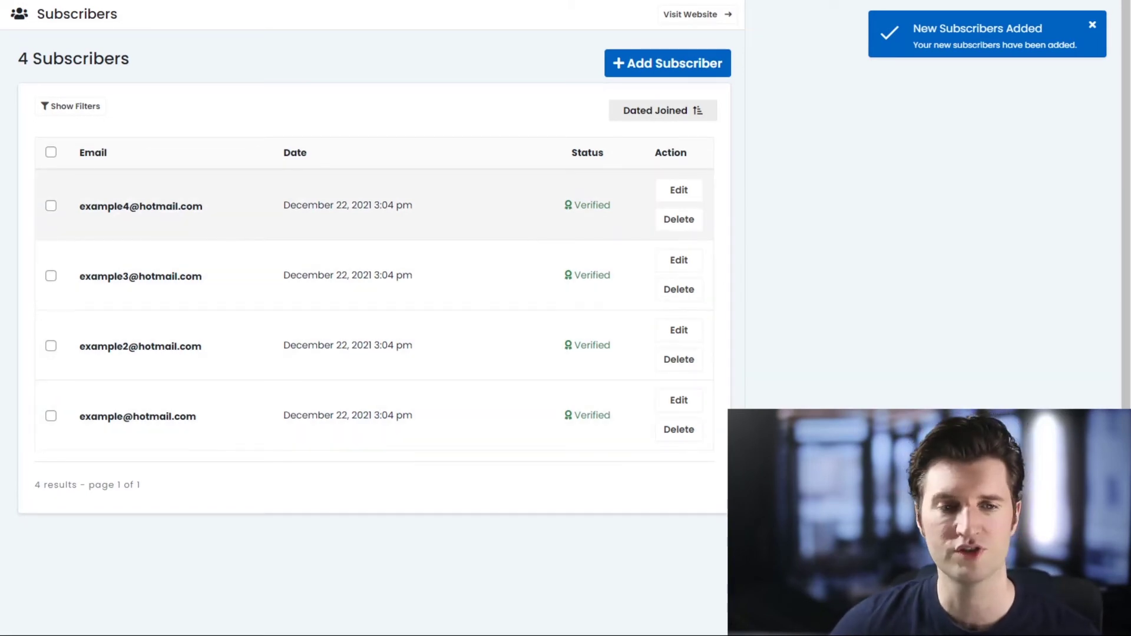
{"action": "scroll", "coordinate": [375, 271], "scroll_direction": "down", "scroll_amount": 1}
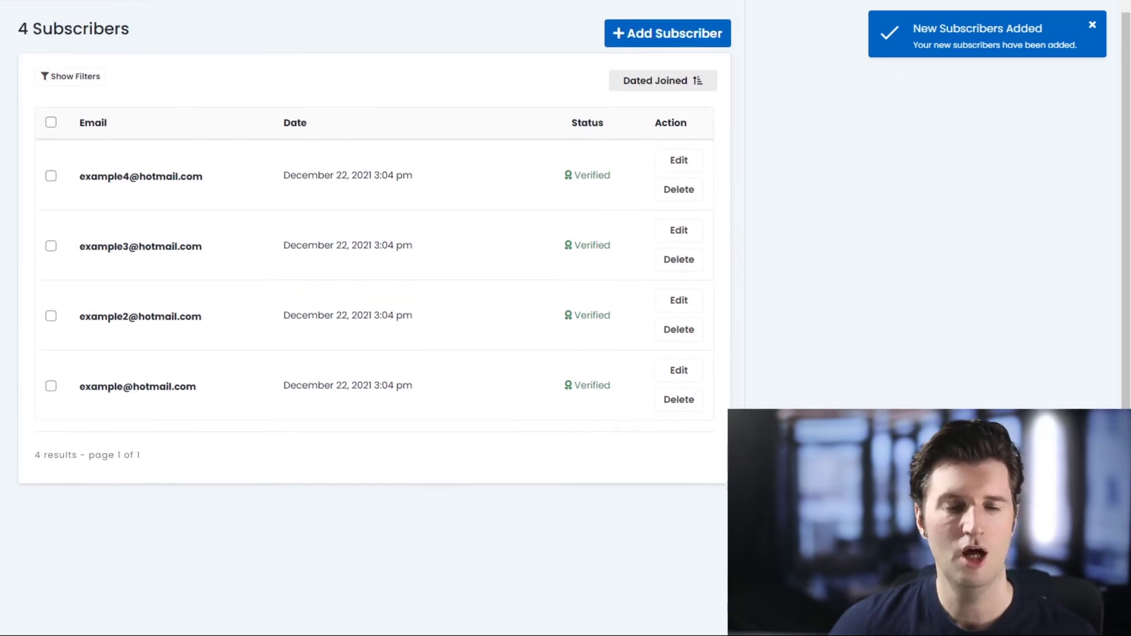
{"action": "scroll", "coordinate": [374, 413], "scroll_direction": "up", "scroll_amount": 1}
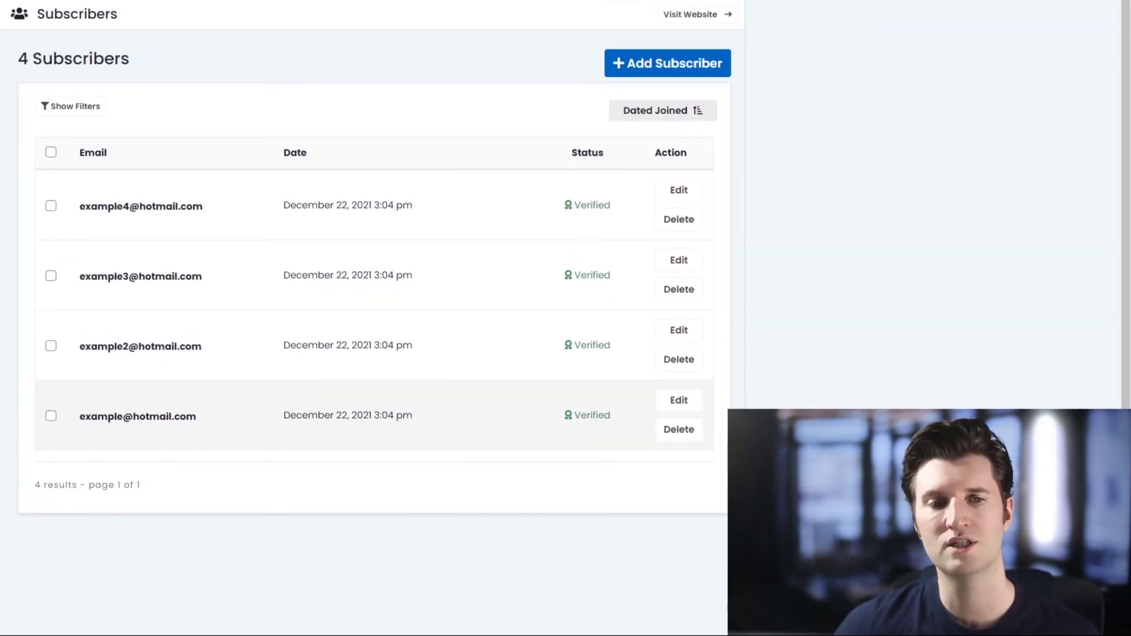
{"action": "scroll", "coordinate": [374, 412], "scroll_direction": "down", "scroll_amount": 3}
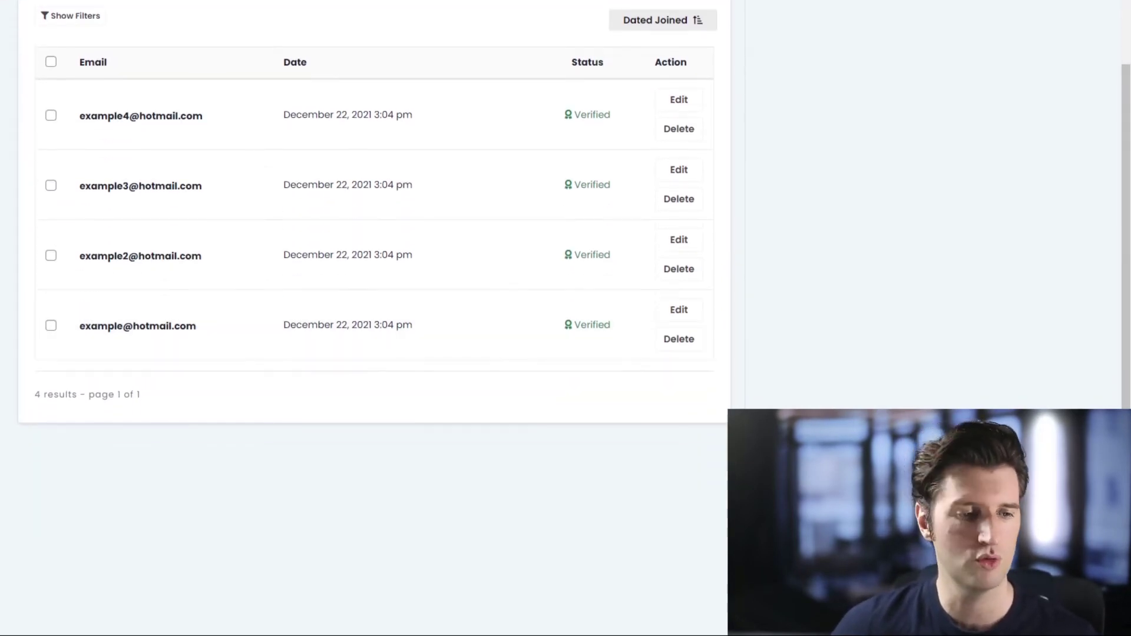
{"action": "scroll", "coordinate": [374, 271], "scroll_direction": "up", "scroll_amount": 3}
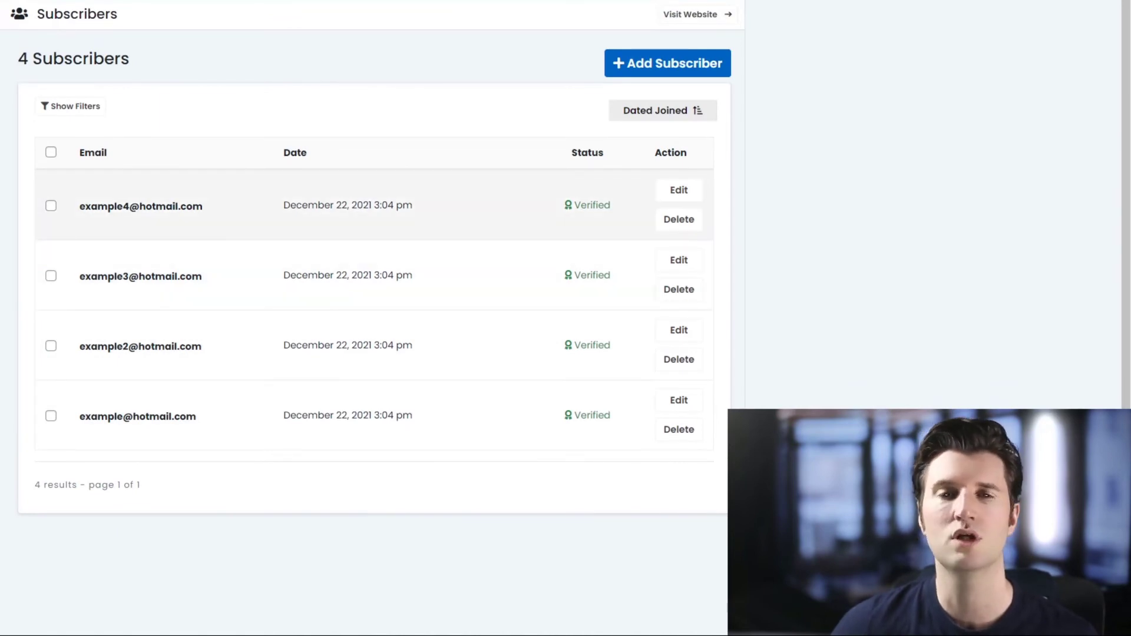
{"action": "scroll", "coordinate": [374, 236], "scroll_direction": "down", "scroll_amount": 3}
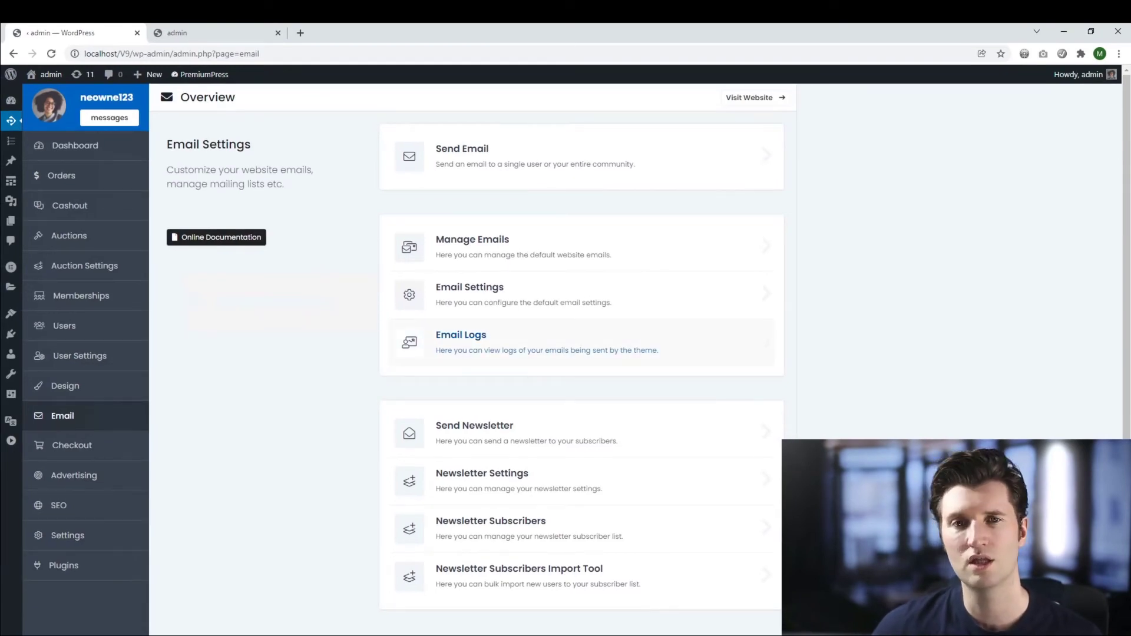
Step: Turn Use Built-in Newsletter System off, save, and focus the empty Custom Form Shortcode field
{"action": "scroll", "coordinate": [584, 400], "scroll_direction": "down", "scroll_amount": 2}
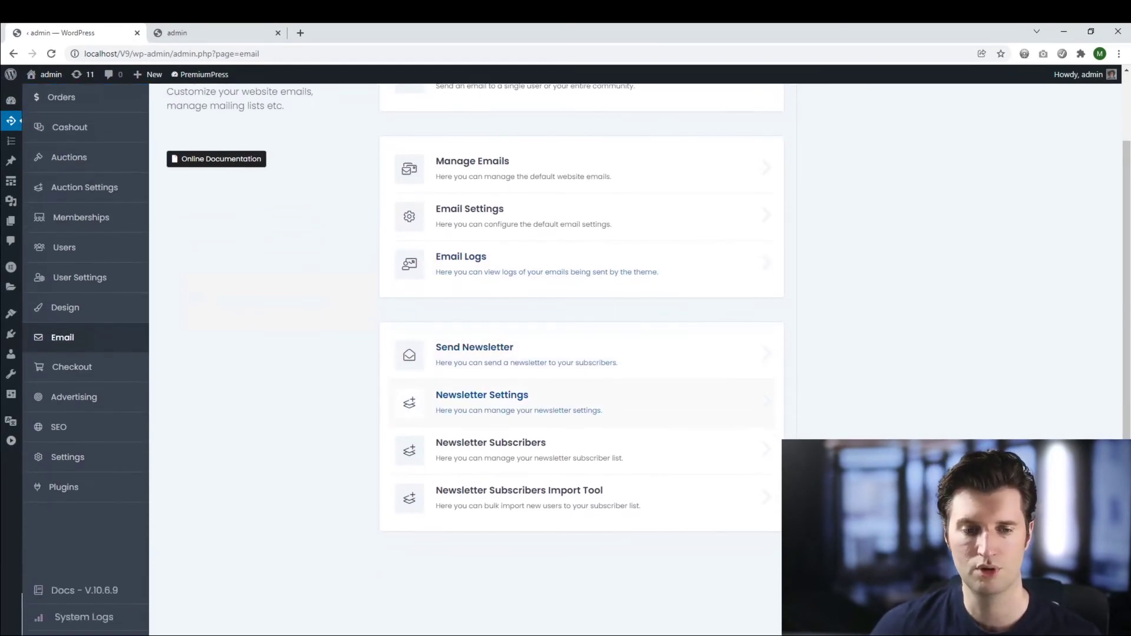
{"action": "left_click", "coordinate": [584, 403]}
{"action": "left_click", "coordinate": [680, 211]}
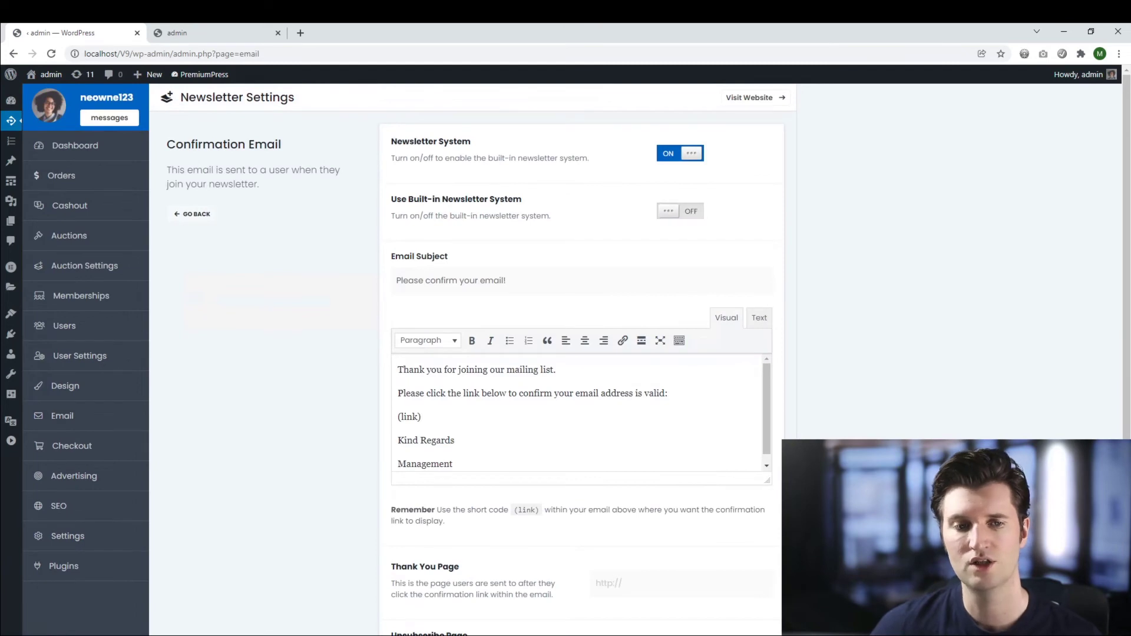
{"action": "scroll", "coordinate": [583, 401], "scroll_direction": "down", "scroll_amount": 5}
{"action": "left_click", "coordinate": [582, 520]}
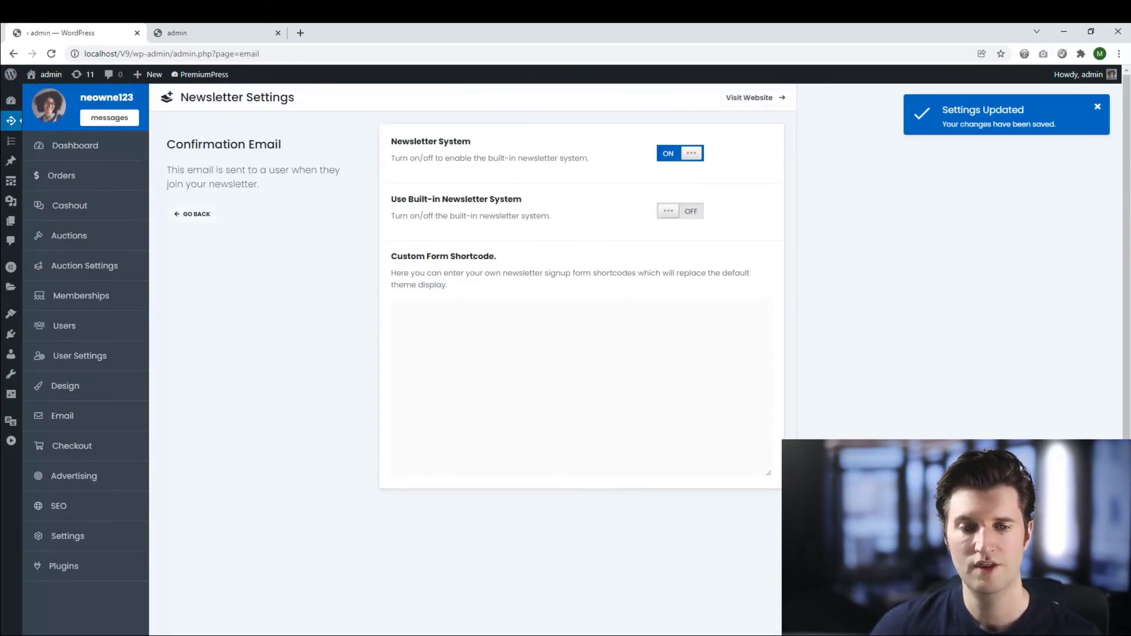
{"action": "left_click", "coordinate": [398, 311]}
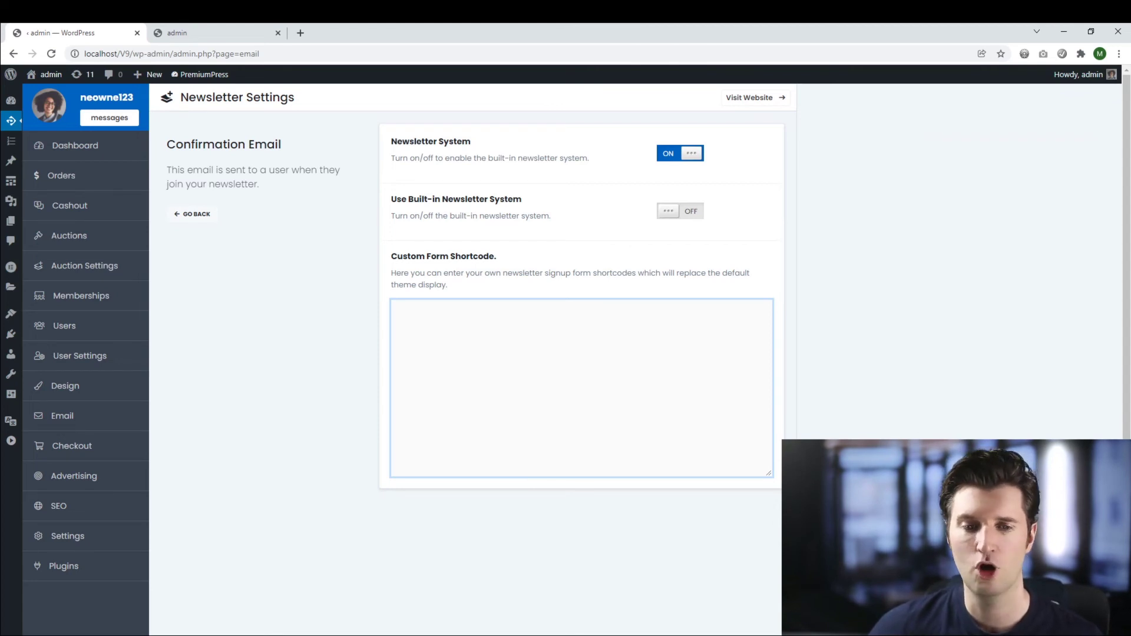
{"action": "scroll", "coordinate": [578, 354], "scroll_direction": "down", "scroll_amount": 1}
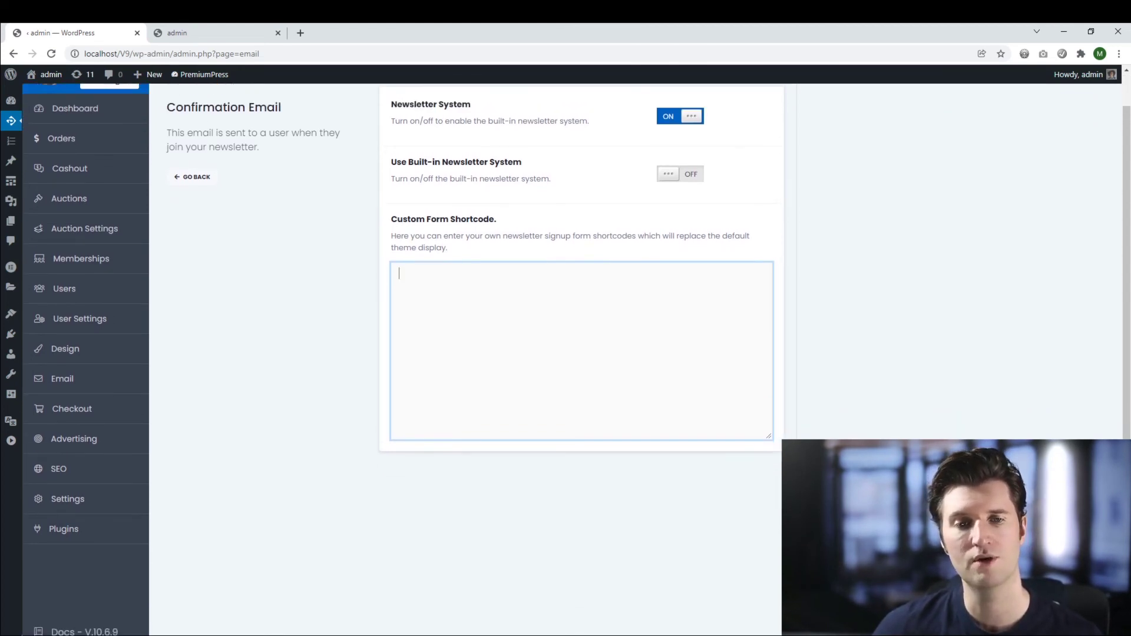
{"action": "scroll", "coordinate": [577, 354], "scroll_direction": "up", "scroll_amount": 1}
{"action": "key", "text": "ctrl+Tab"}
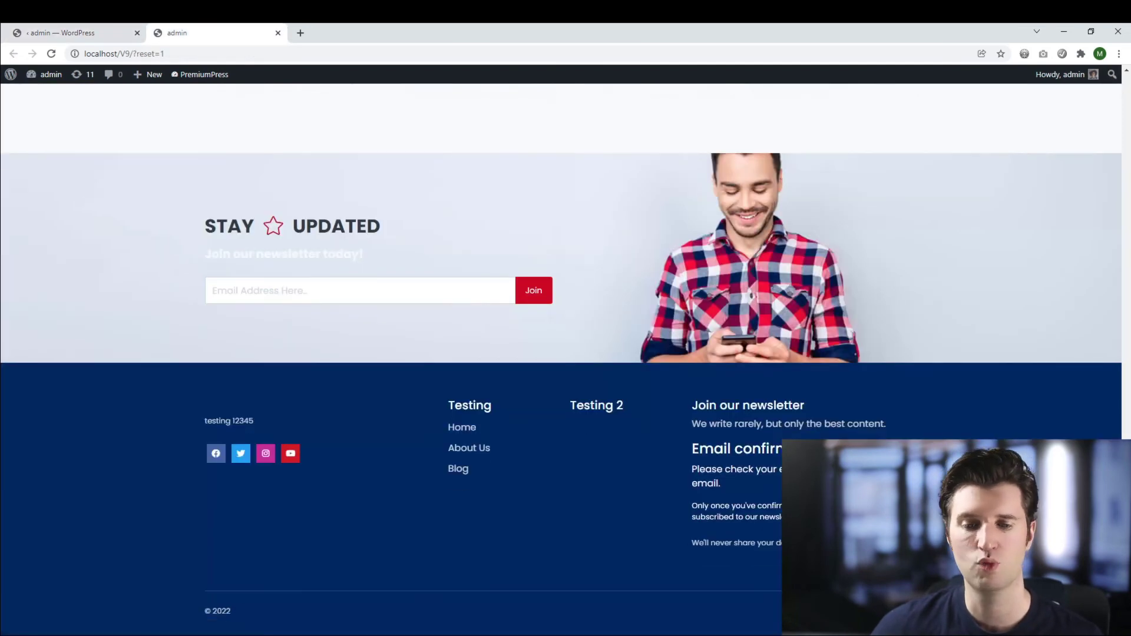
{"action": "scroll", "coordinate": [561, 353], "scroll_direction": "up", "scroll_amount": 1}
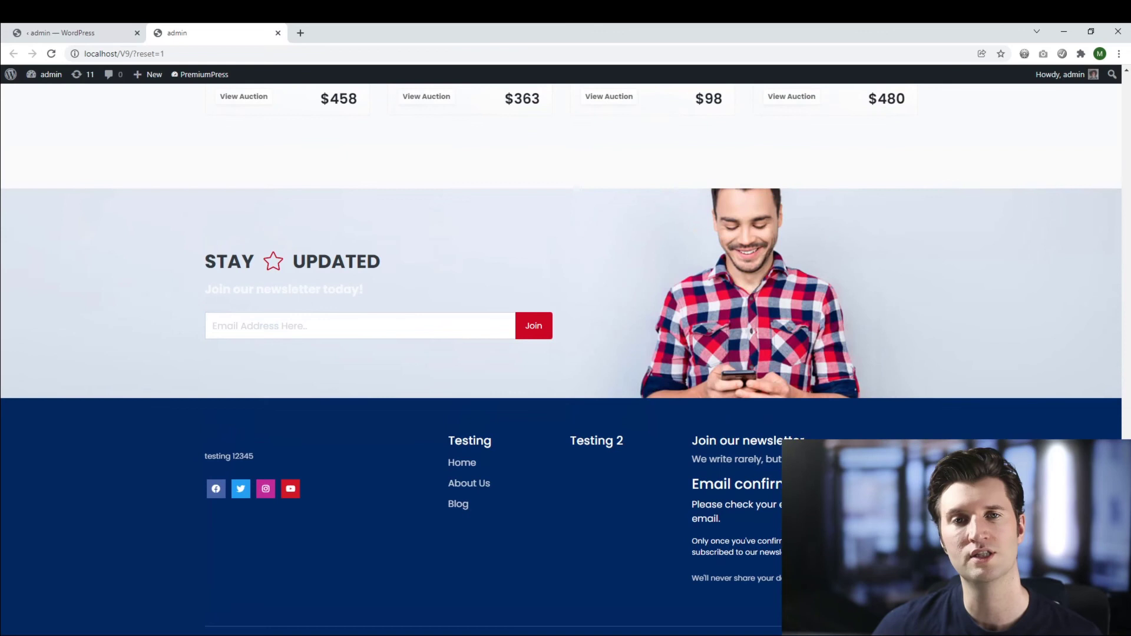
{"action": "key", "text": "ctrl+shift+Tab"}
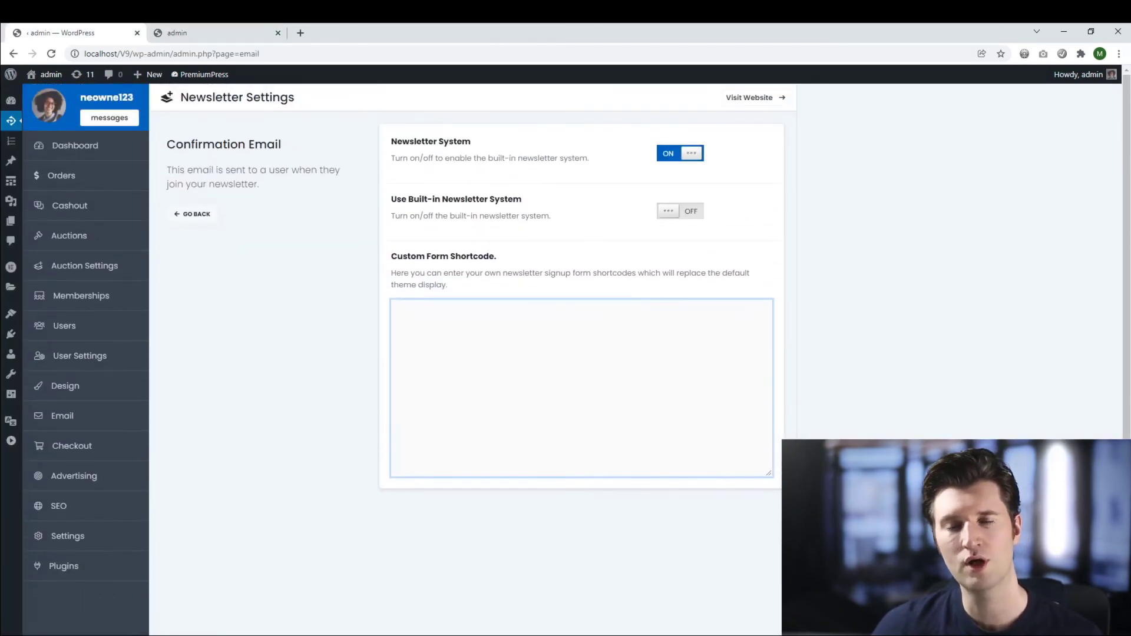